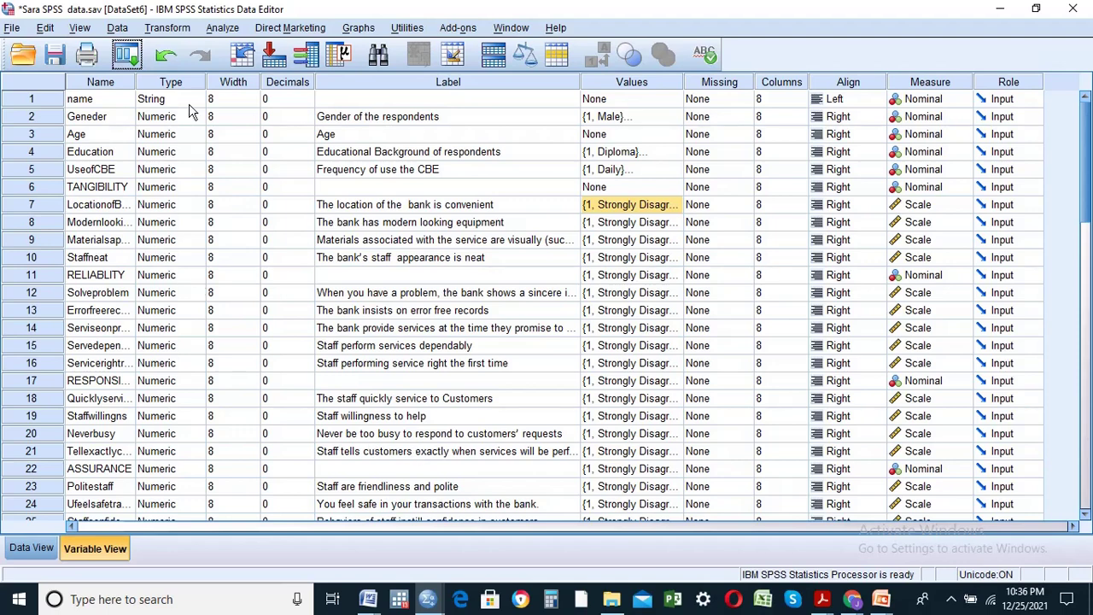
Step: Open the Reliability Analysis dialog from Analyze > Scale
{"action": "left_click", "coordinate": [223, 31]}
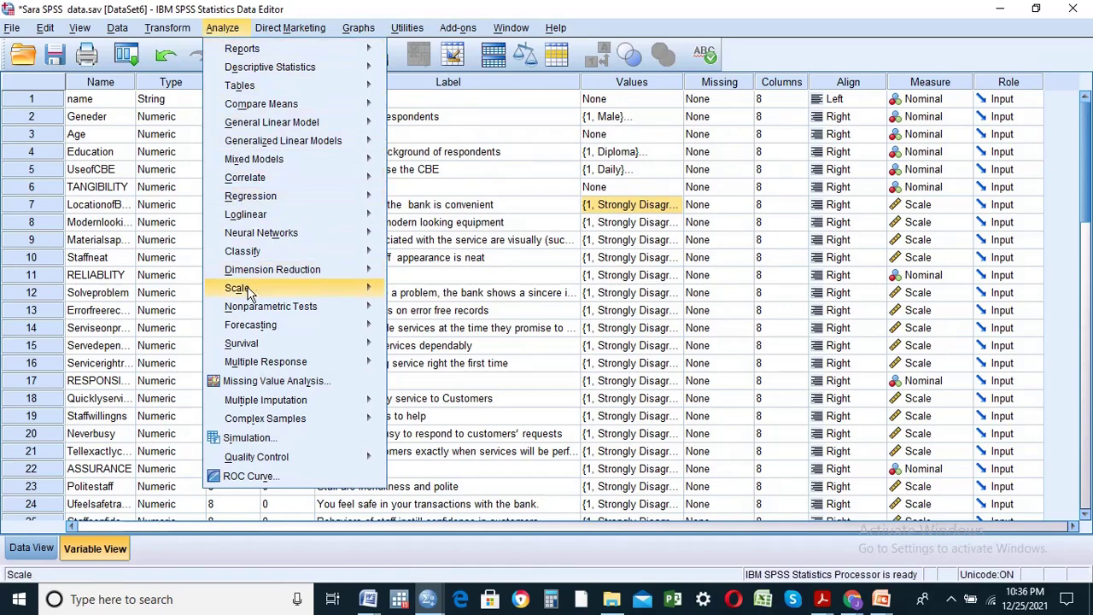
{"action": "mouse_move", "coordinate": [250, 295]}
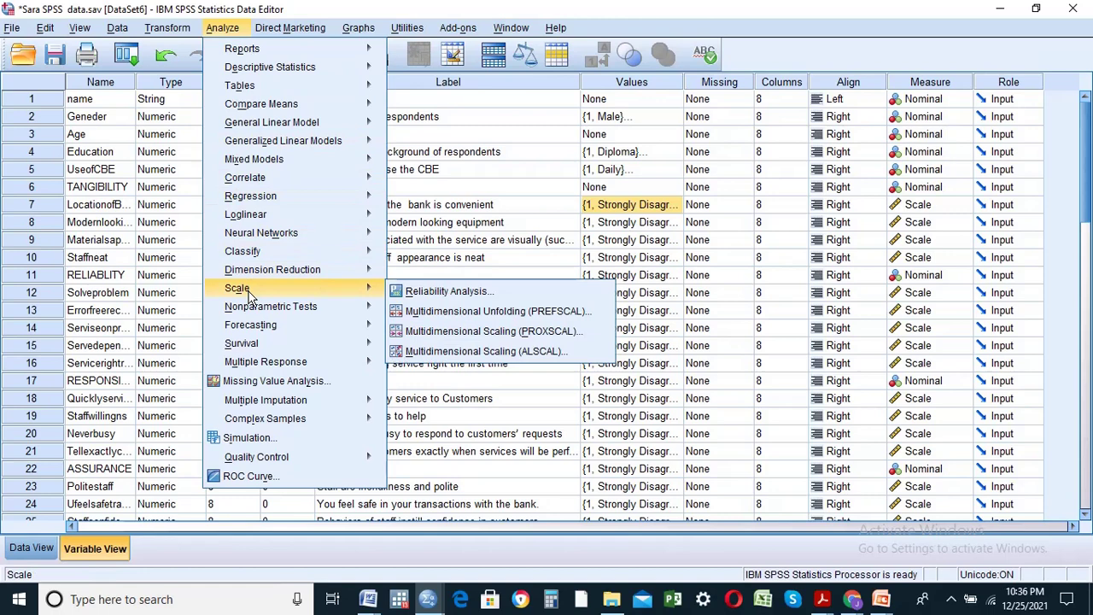
{"action": "left_click", "coordinate": [423, 293]}
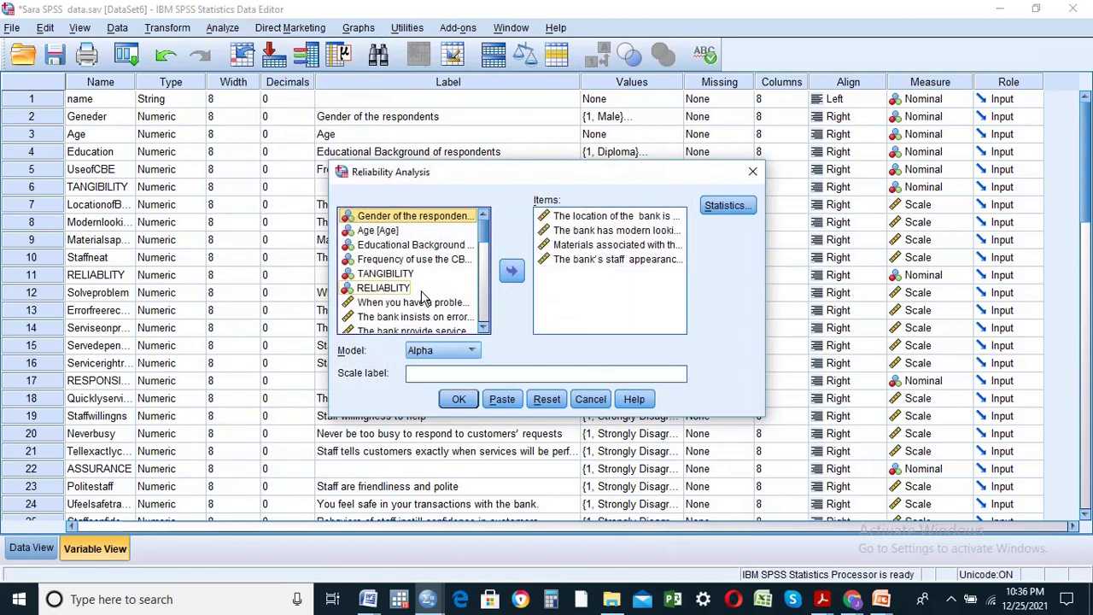
Step: Reset the dialog, add the four items from bank location to staff appearance, and run Alpha
{"action": "left_click", "coordinate": [546, 399]}
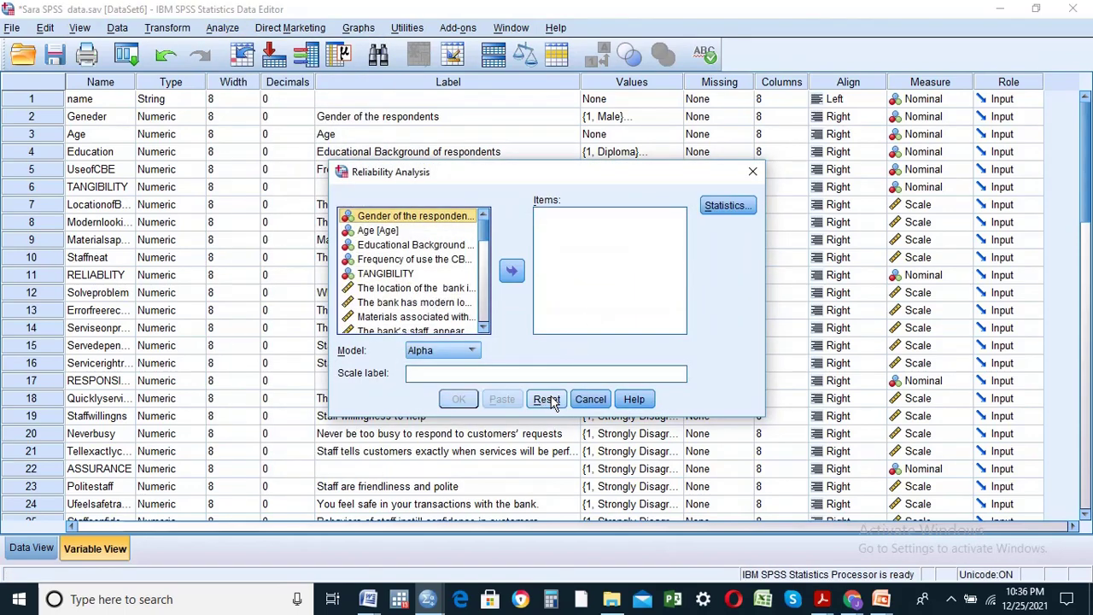
{"action": "left_click", "coordinate": [483, 329]}
{"action": "left_click", "coordinate": [484, 329]}
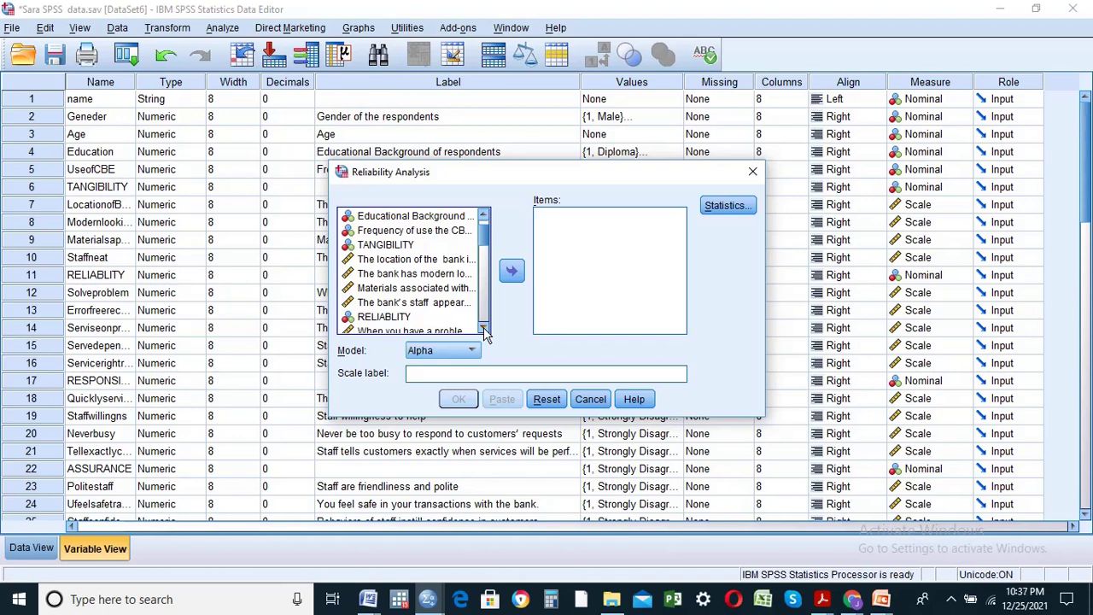
{"action": "left_click", "coordinate": [483, 332]}
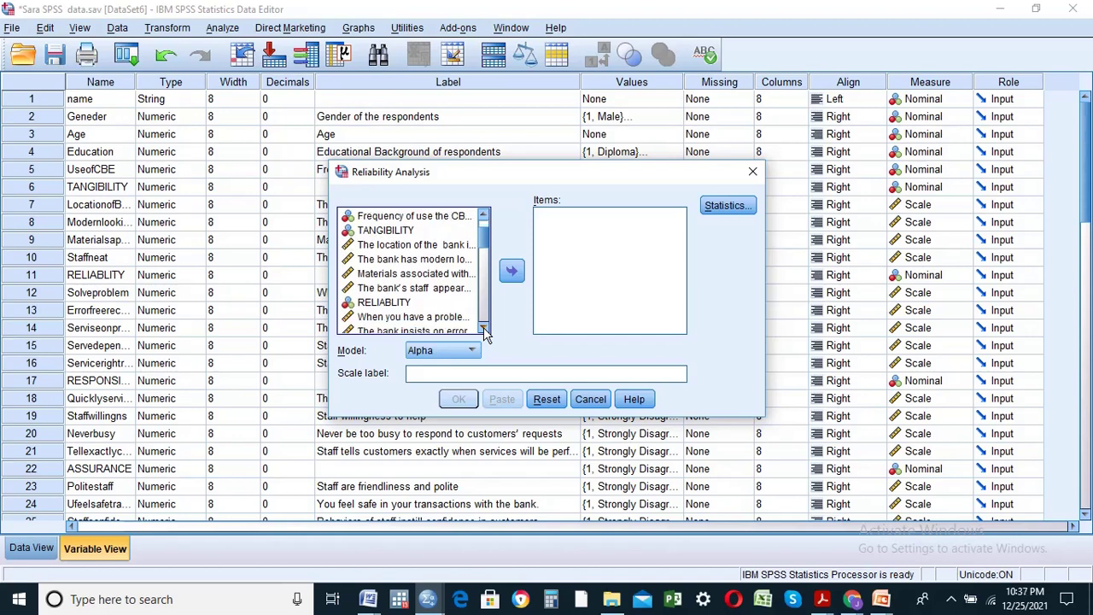
{"action": "left_click", "coordinate": [405, 246]}
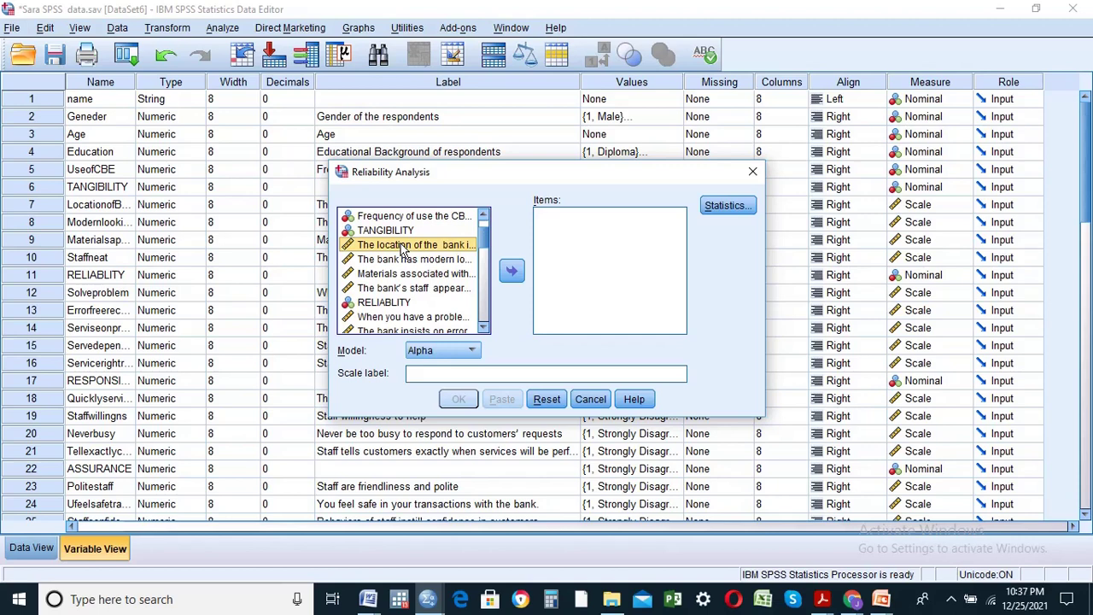
{"action": "key", "text": "shift+Down"}
{"action": "key", "text": "shift+Down"}
{"action": "key", "text": "shift+Down"}
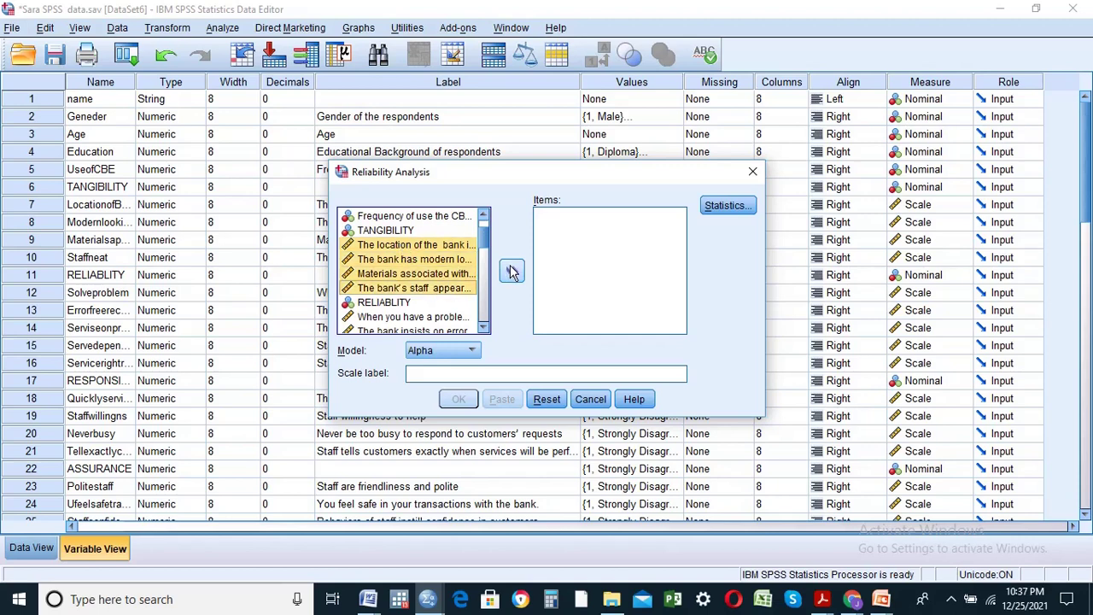
{"action": "left_click", "coordinate": [512, 271]}
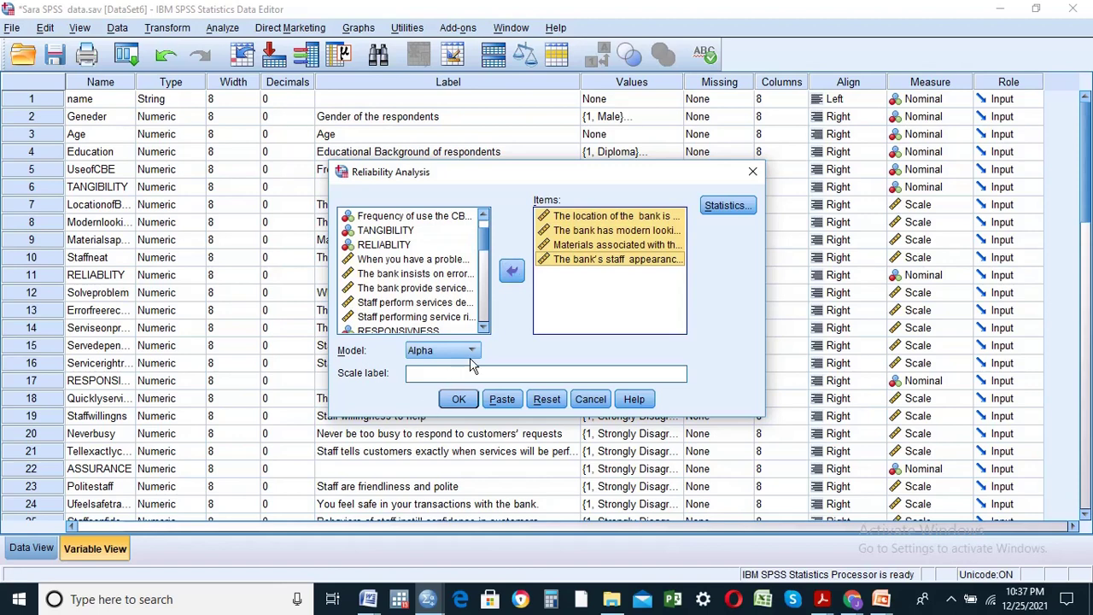
{"action": "left_click", "coordinate": [455, 405]}
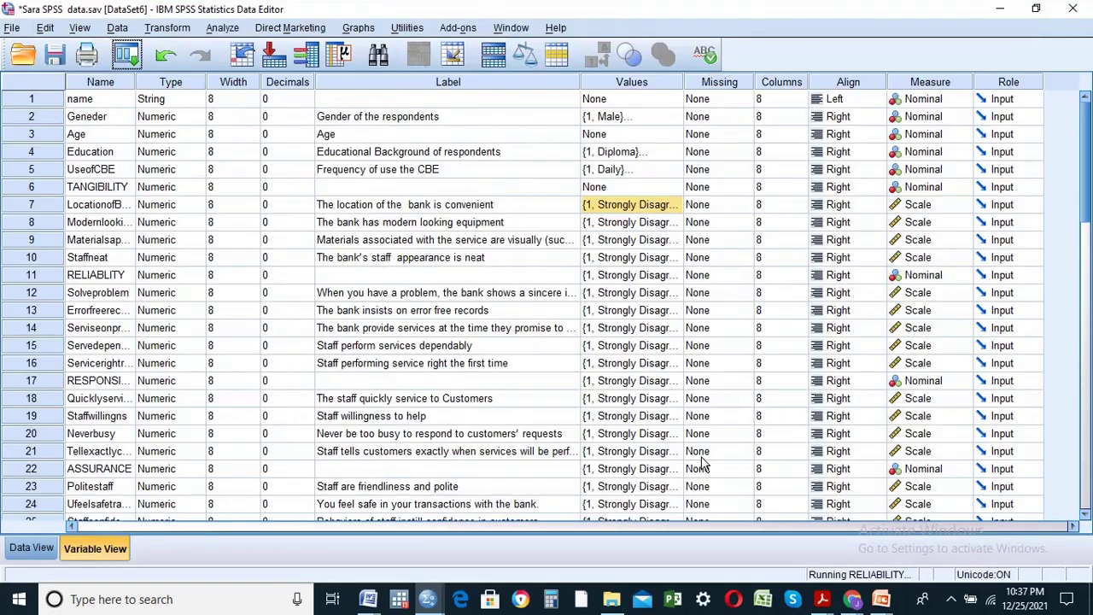
Step: Copy the Reliability Statistics table (alpha .876, 4 items) from the Output Viewer
{"action": "left_click", "coordinate": [1001, 10]}
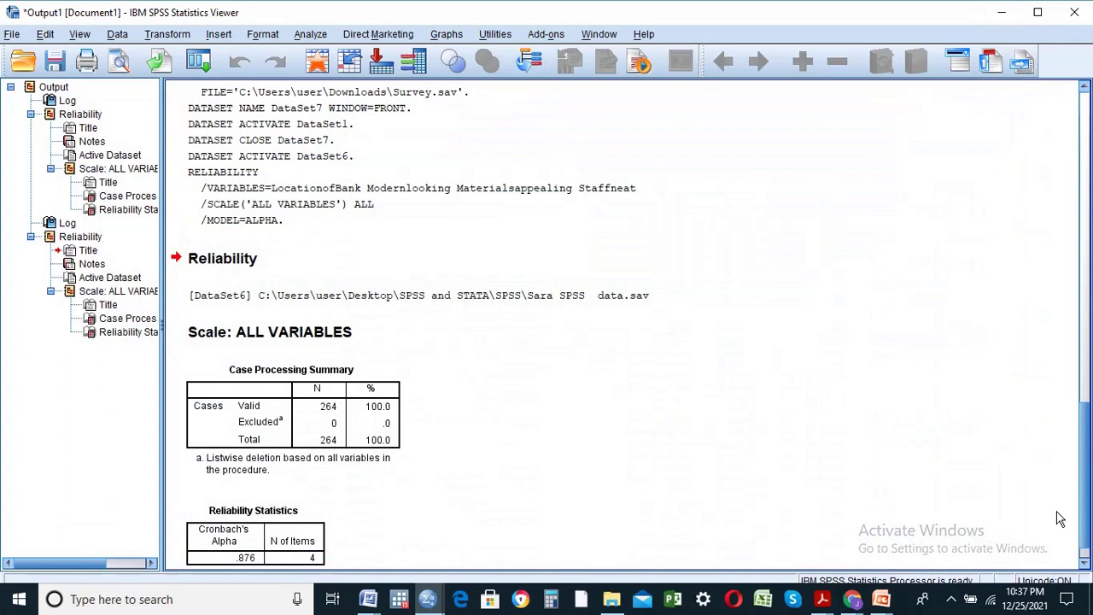
{"action": "left_click", "coordinate": [1085, 562]}
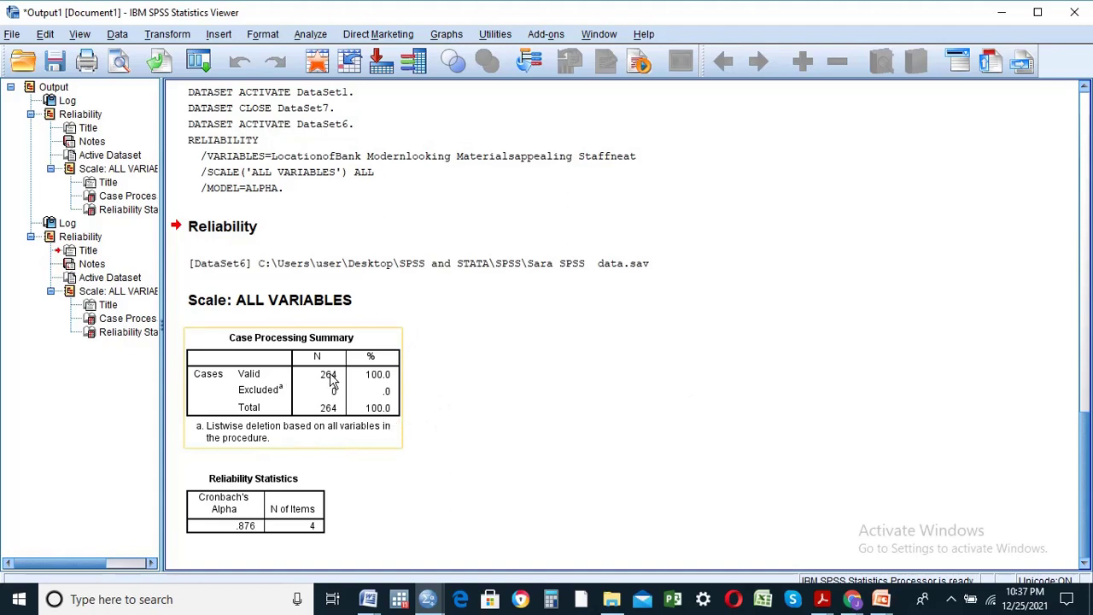
{"action": "right_click", "coordinate": [284, 518]}
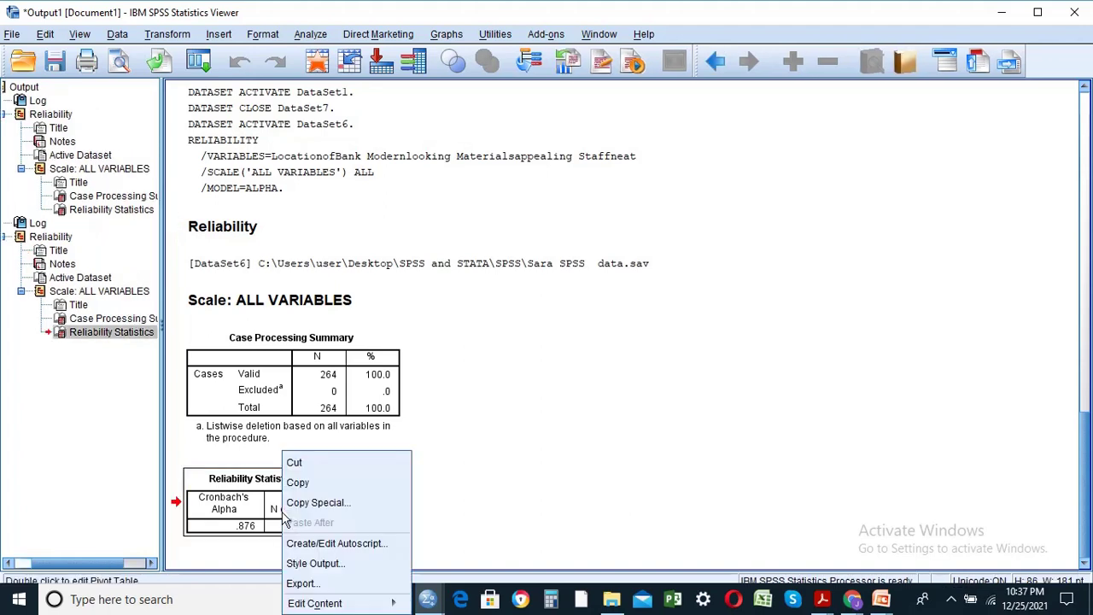
{"action": "left_click", "coordinate": [300, 482]}
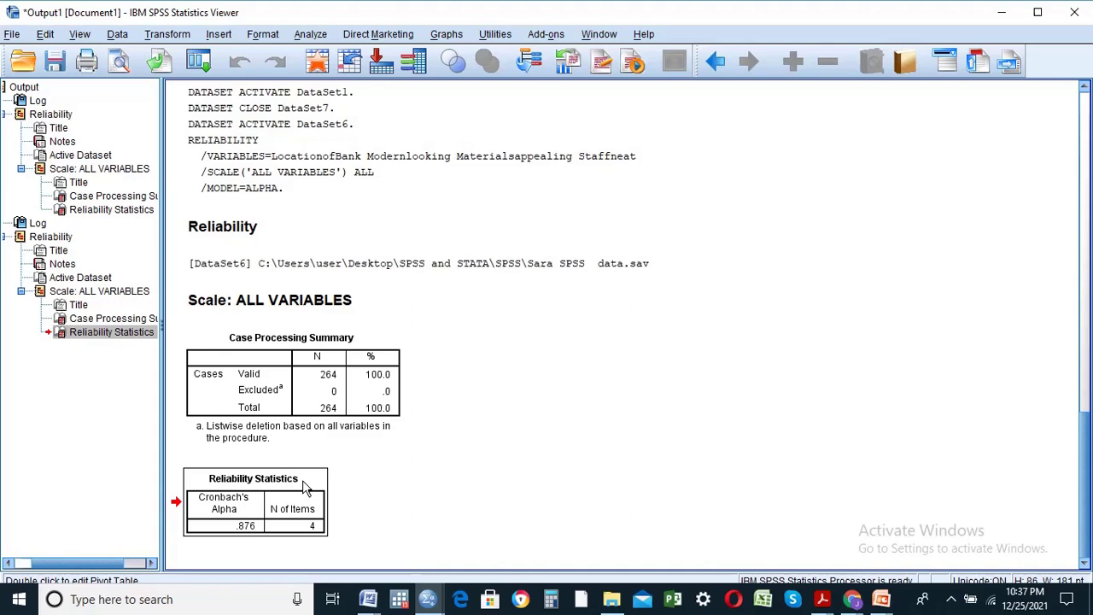
Step: Paste the Reliability Statistics table into a new blank Word document, Document2
{"action": "left_click", "coordinate": [369, 600]}
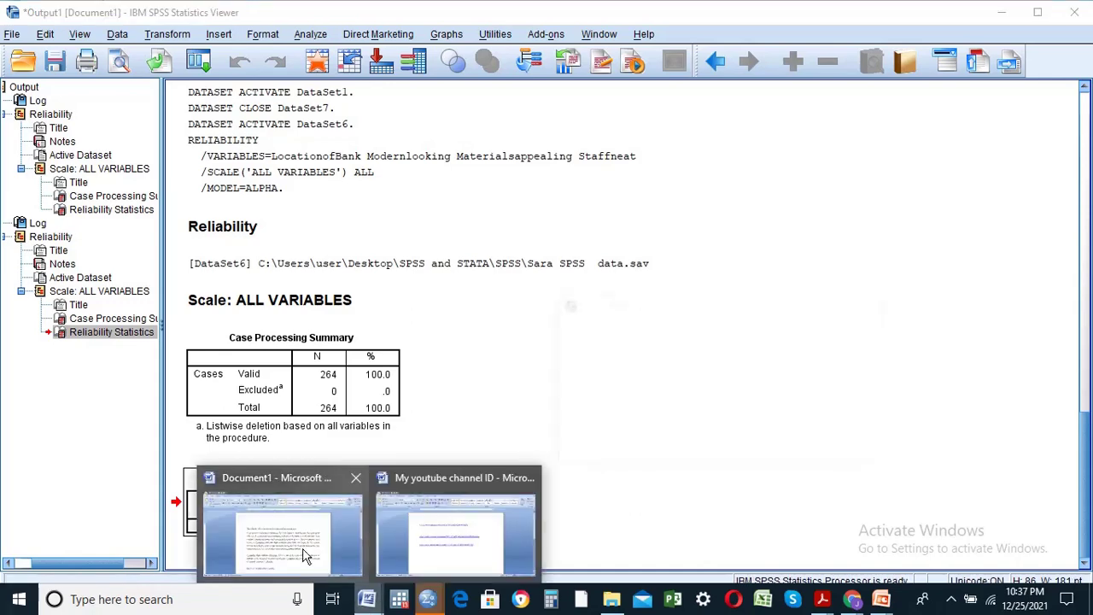
{"action": "left_click", "coordinate": [312, 559]}
{"action": "left_click_drag", "start_coordinate": [308, 511], "coordinate": [186, 262]}
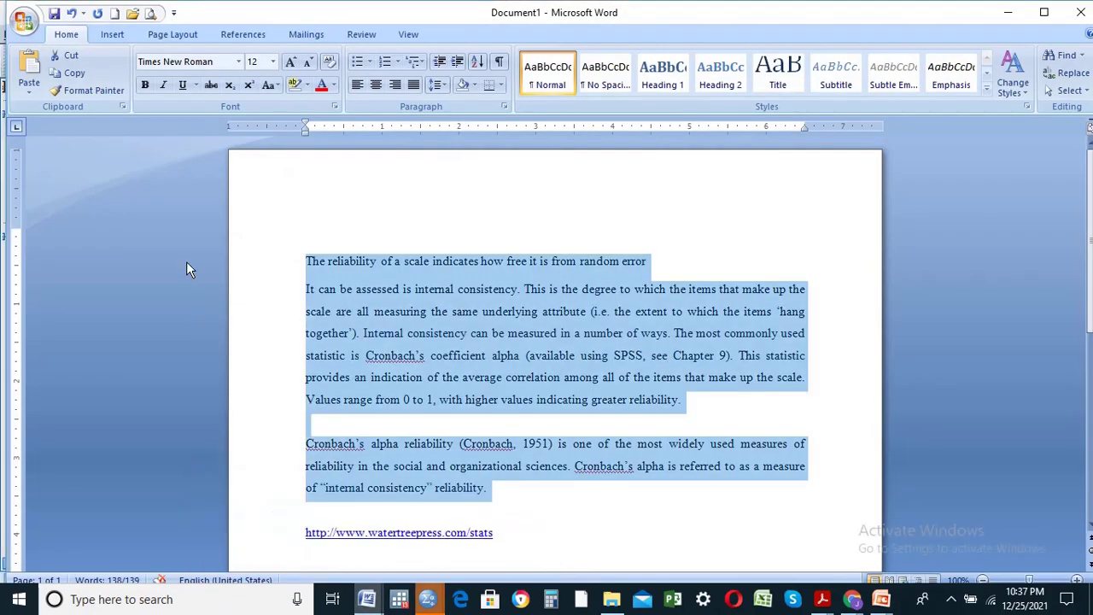
{"action": "left_click", "coordinate": [113, 12]}
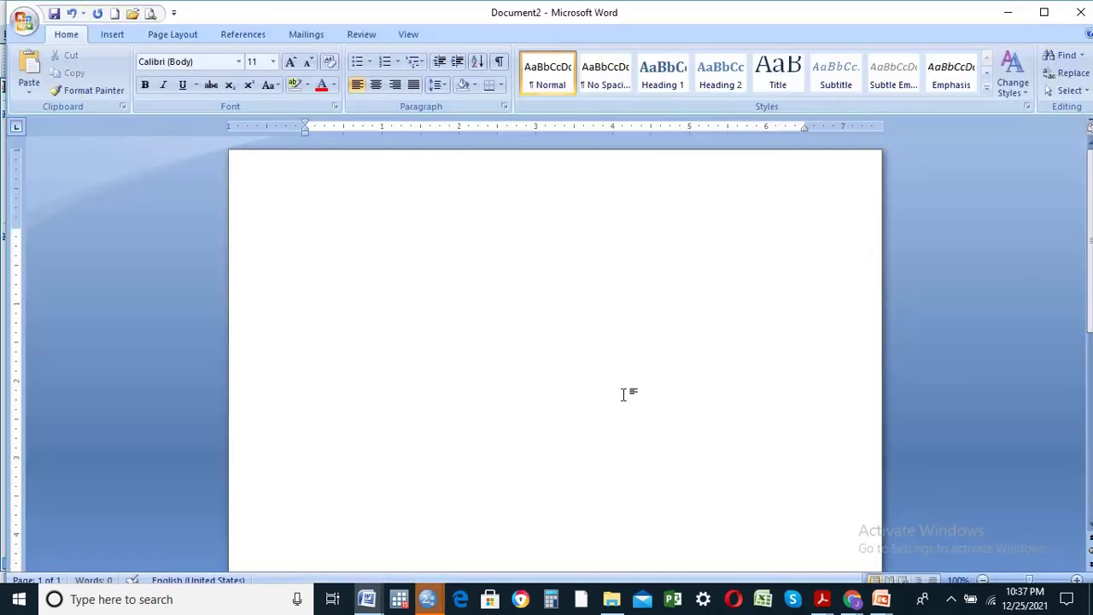
{"action": "type", "text": "Reliability Statistics Cronbach's Alpha\tN of Items .876\t4"}
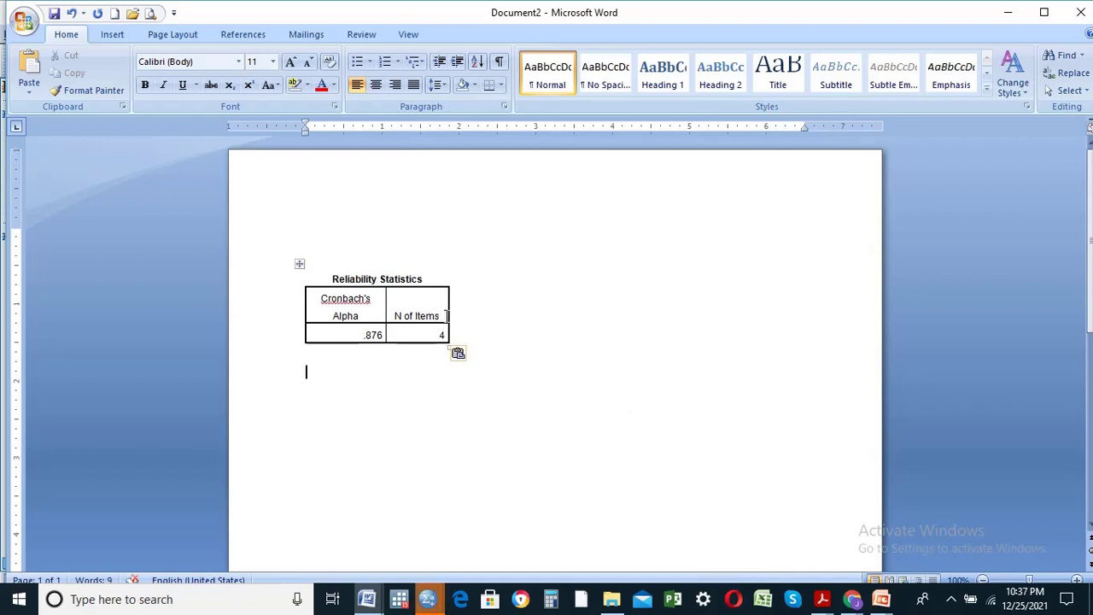
{"action": "left_click", "coordinate": [445, 316]}
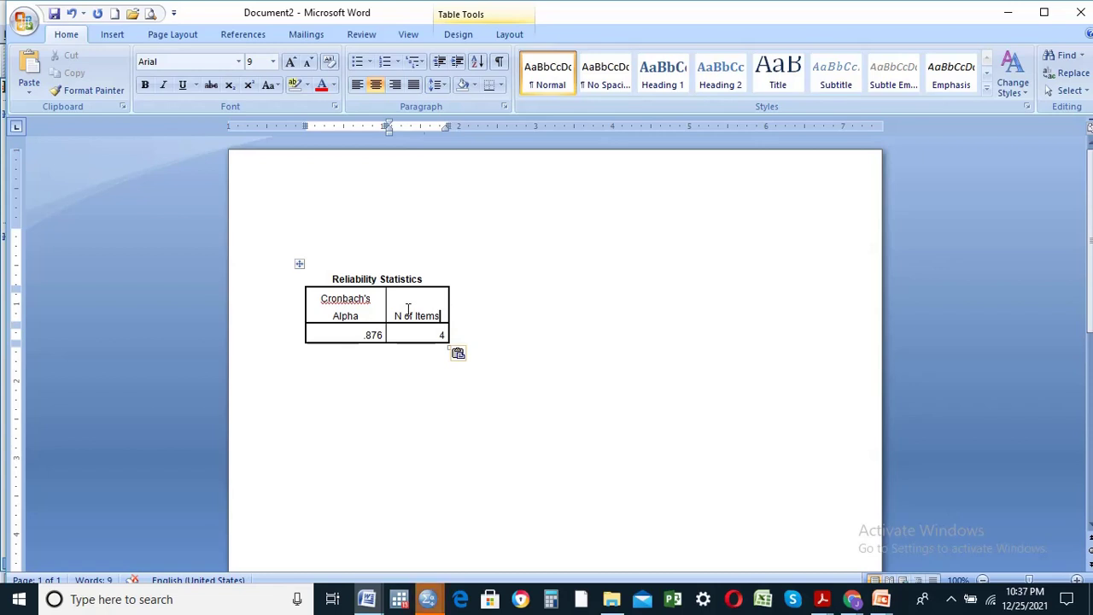
Step: AutoFit the table to the window width and drag its header and value rows taller
{"action": "right_click", "coordinate": [408, 309]}
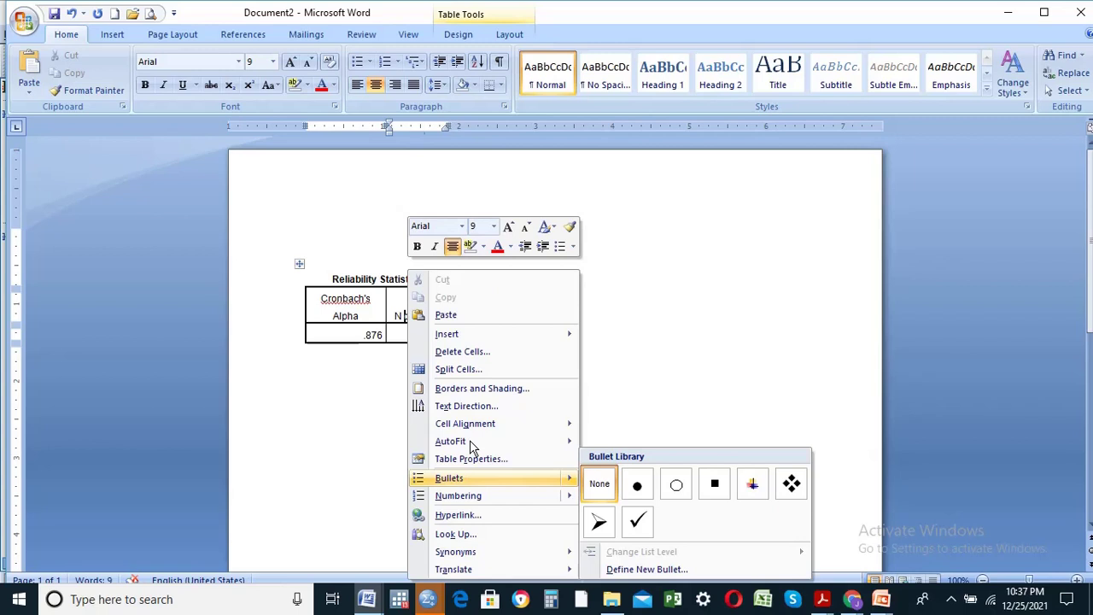
{"action": "mouse_move", "coordinate": [469, 445]}
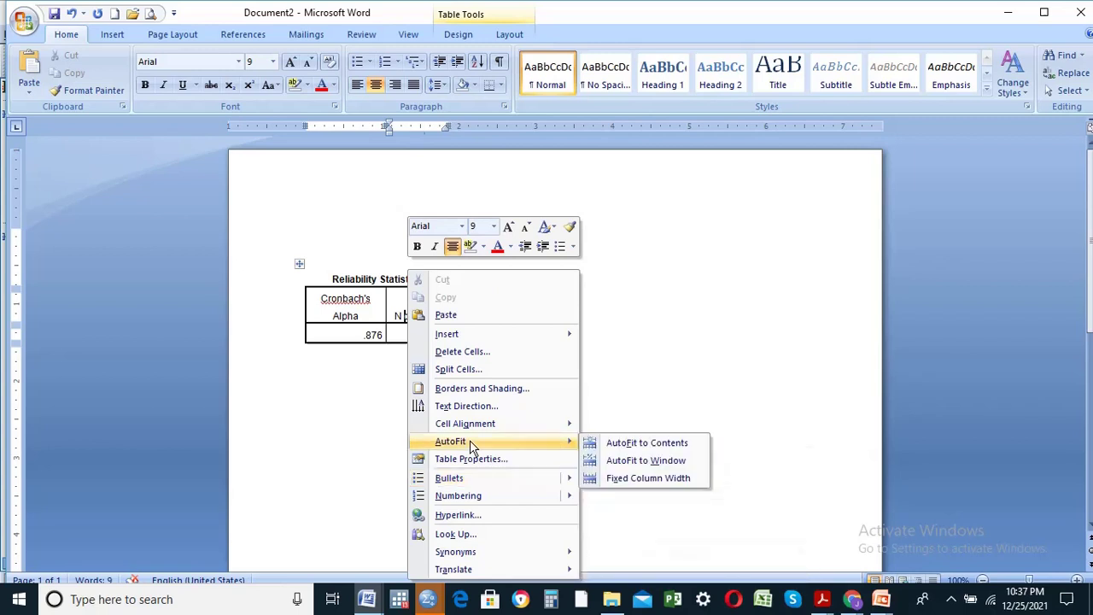
{"action": "left_click", "coordinate": [639, 468]}
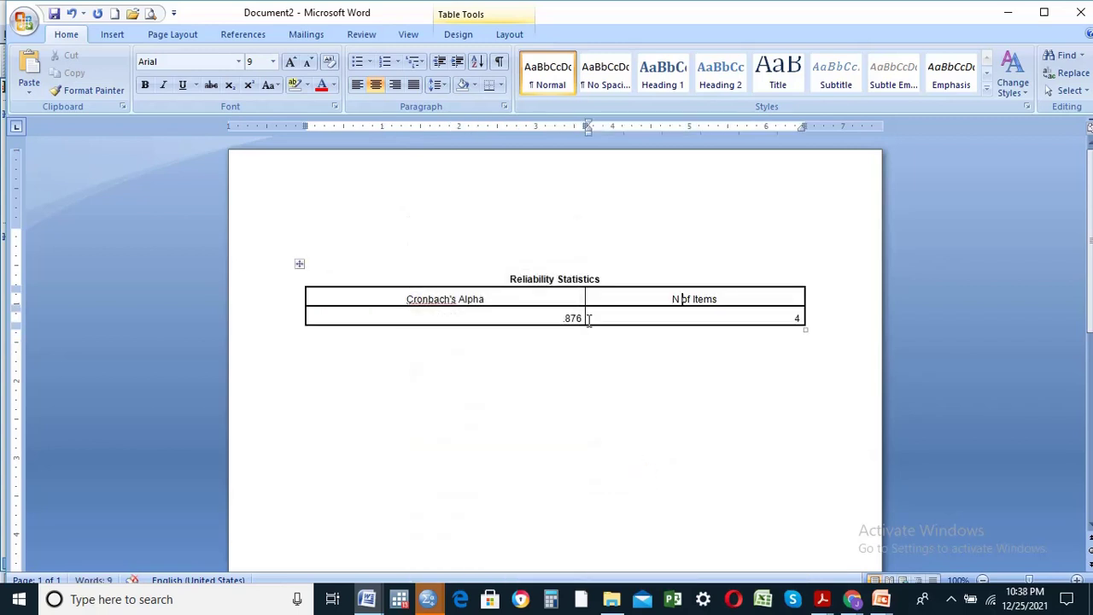
{"action": "left_click_drag", "start_coordinate": [589, 325], "coordinate": [591, 375]}
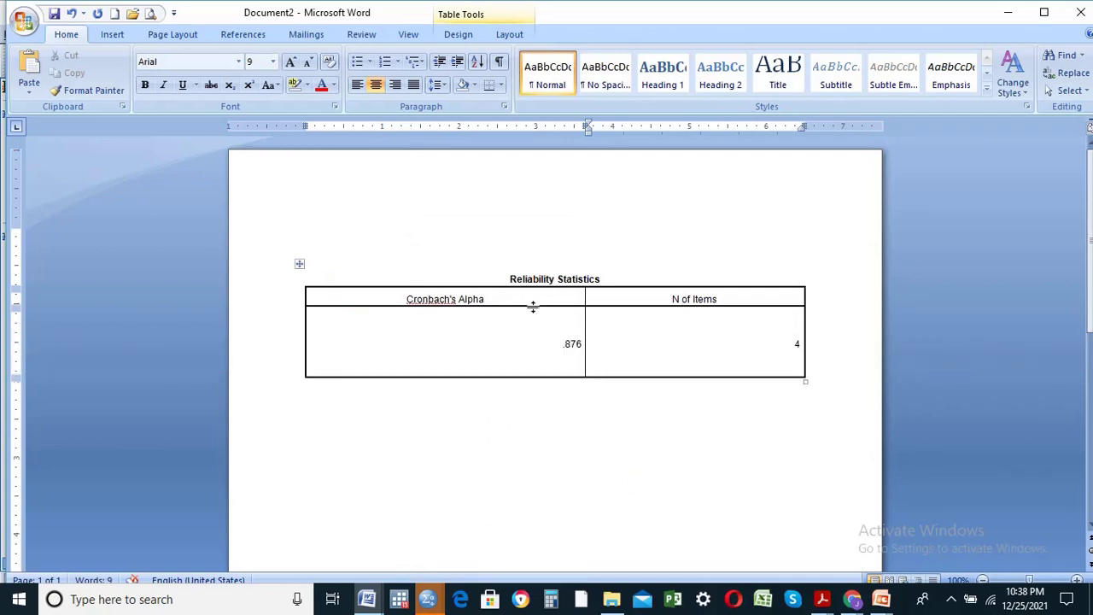
{"action": "left_click_drag", "start_coordinate": [535, 308], "coordinate": [534, 323]}
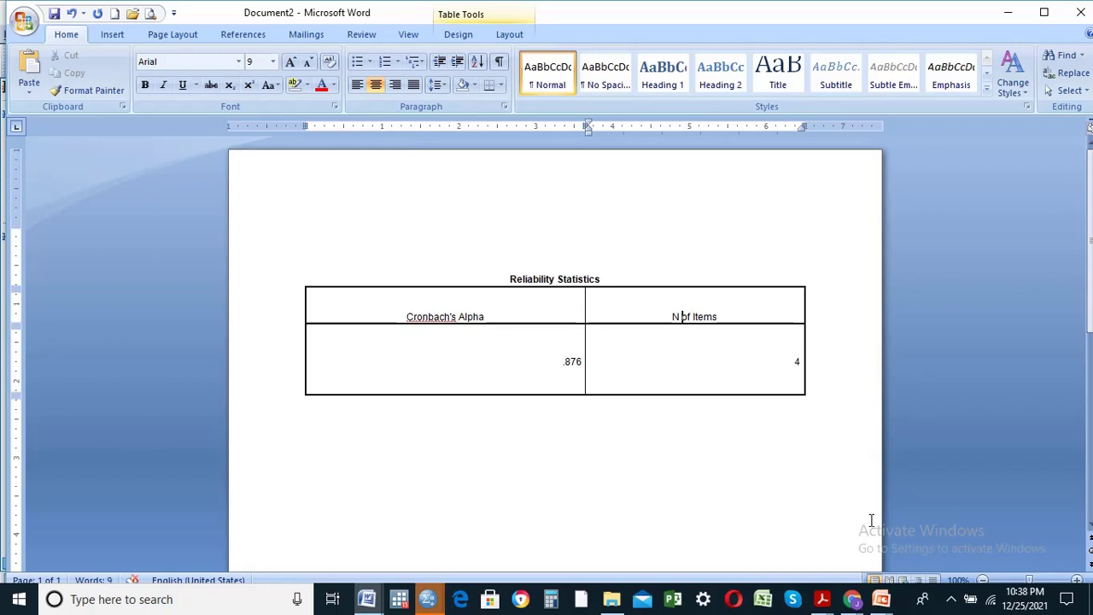
{"action": "key", "text": "ctrl+End"}
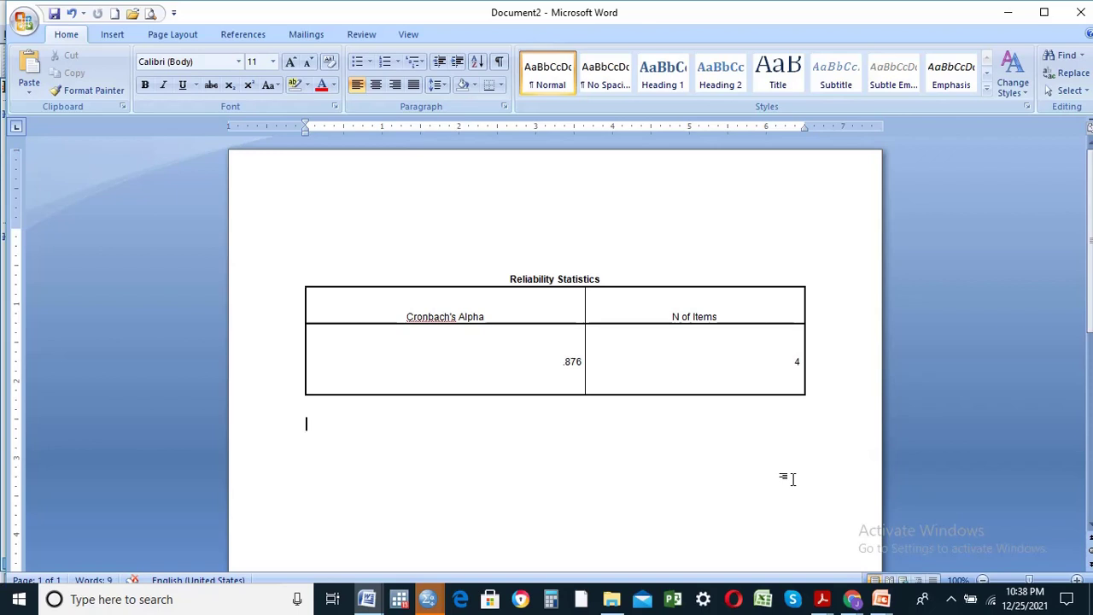
Step: Select the whole Reliability Statistics table and set its font size to 18
{"action": "mouse_move", "coordinate": [351, 298]}
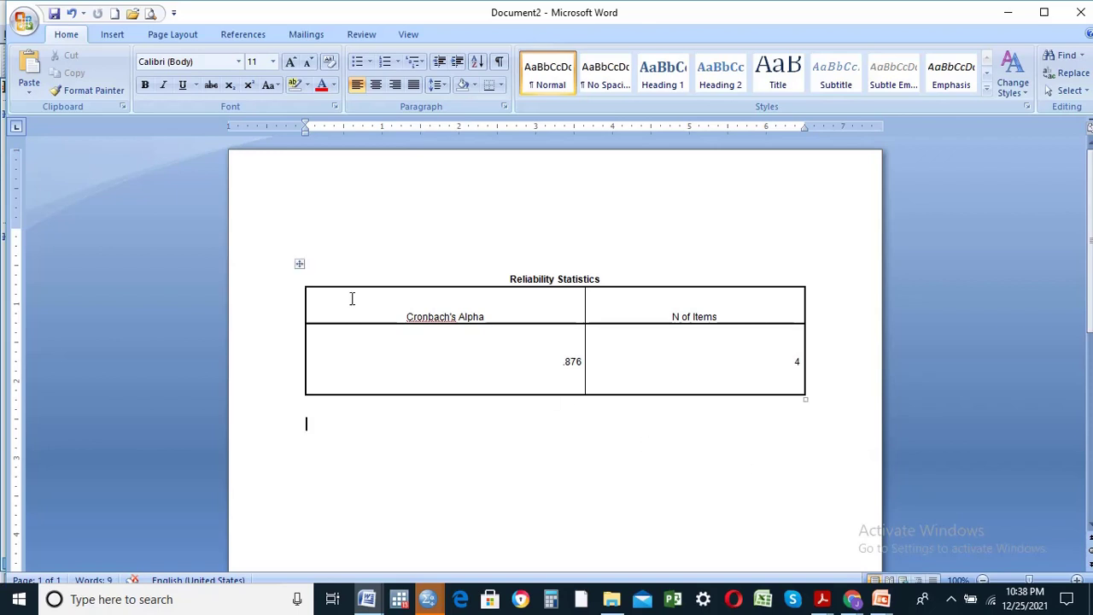
{"action": "left_click", "coordinate": [299, 265]}
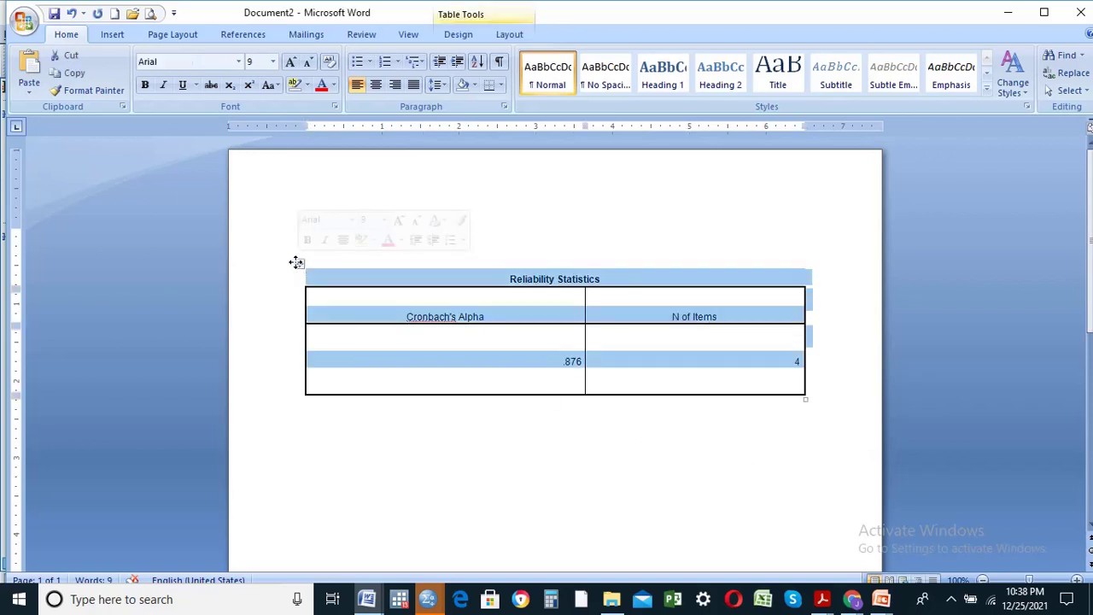
{"action": "left_click", "coordinate": [272, 62]}
{"action": "left_click", "coordinate": [257, 175]}
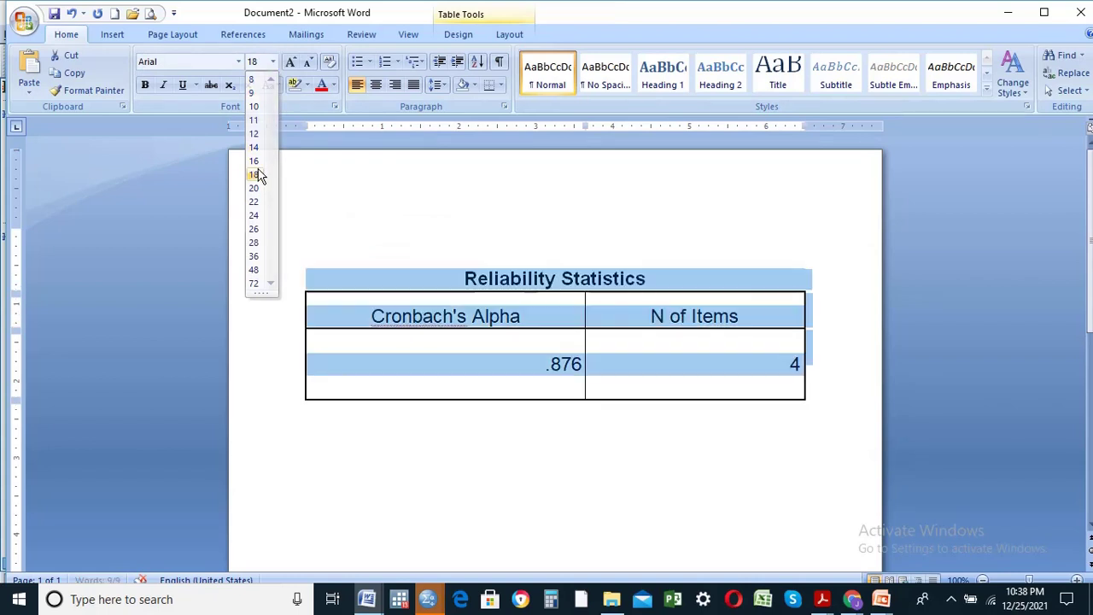
{"action": "left_click", "coordinate": [829, 225]}
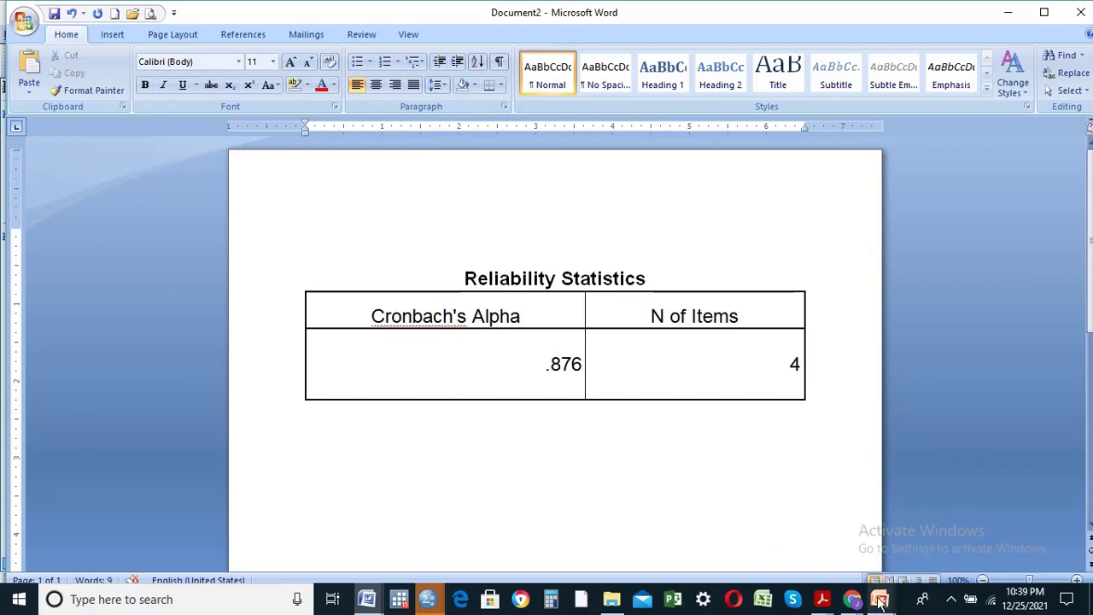
Step: Bring up the reliability_analysis presentation and scroll to slide 10 on alpha interpretation
{"action": "mouse_move", "coordinate": [881, 599]}
{"action": "left_click", "coordinate": [836, 561]}
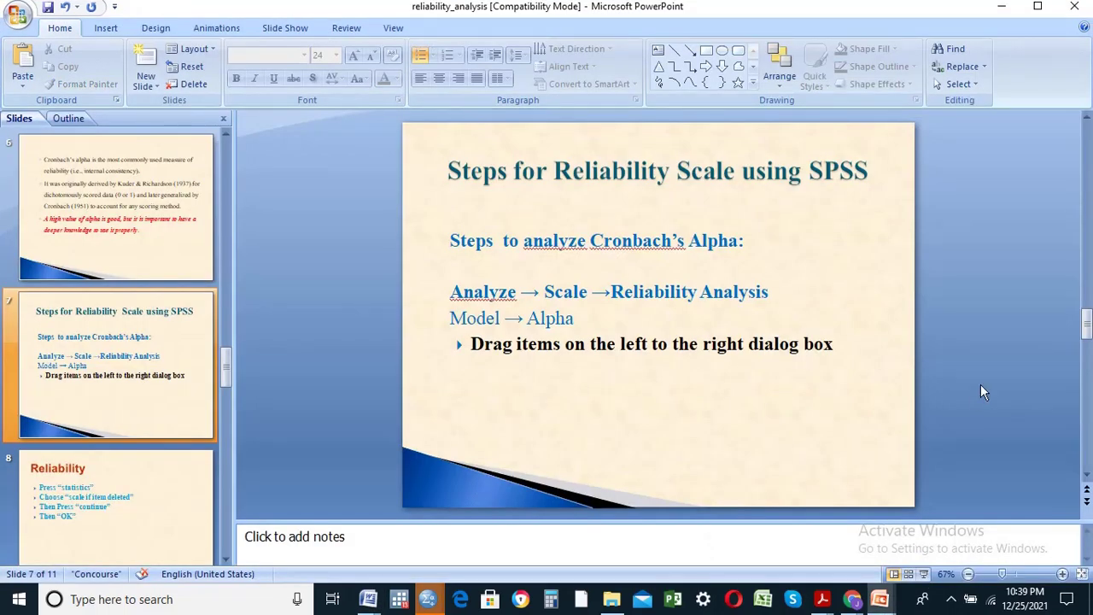
{"action": "scroll", "coordinate": [981, 392], "scroll_direction": "down", "scroll_amount": 6}
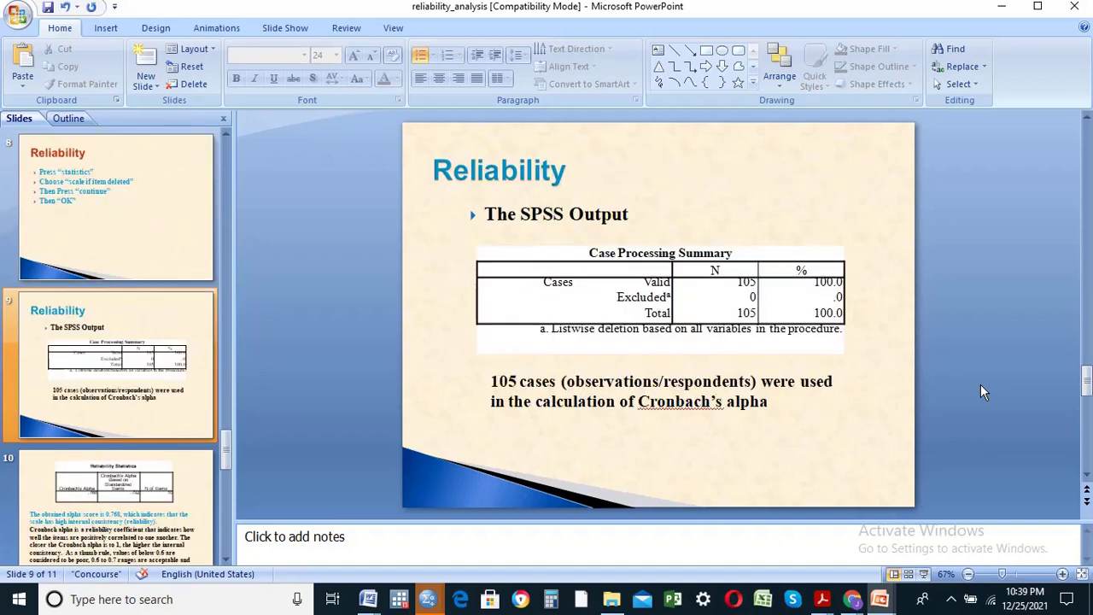
{"action": "scroll", "coordinate": [980, 391], "scroll_direction": "down", "scroll_amount": 3}
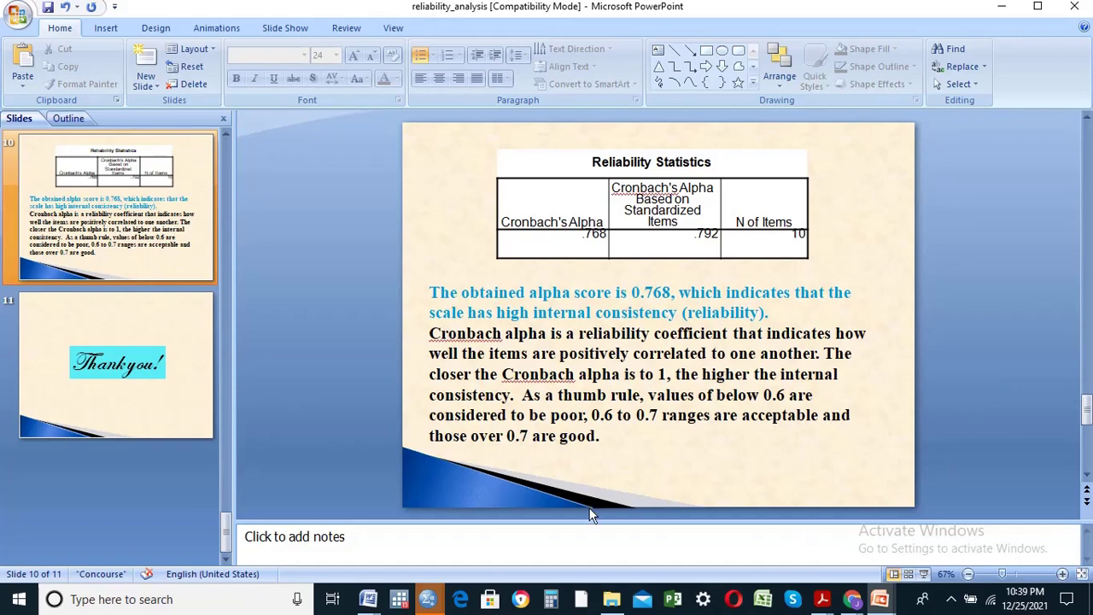
{"action": "left_click", "coordinate": [367, 600]}
Step: Bring Document2 with the 18 pt Reliability Statistics table back to the front
{"action": "left_click", "coordinate": [538, 560]}
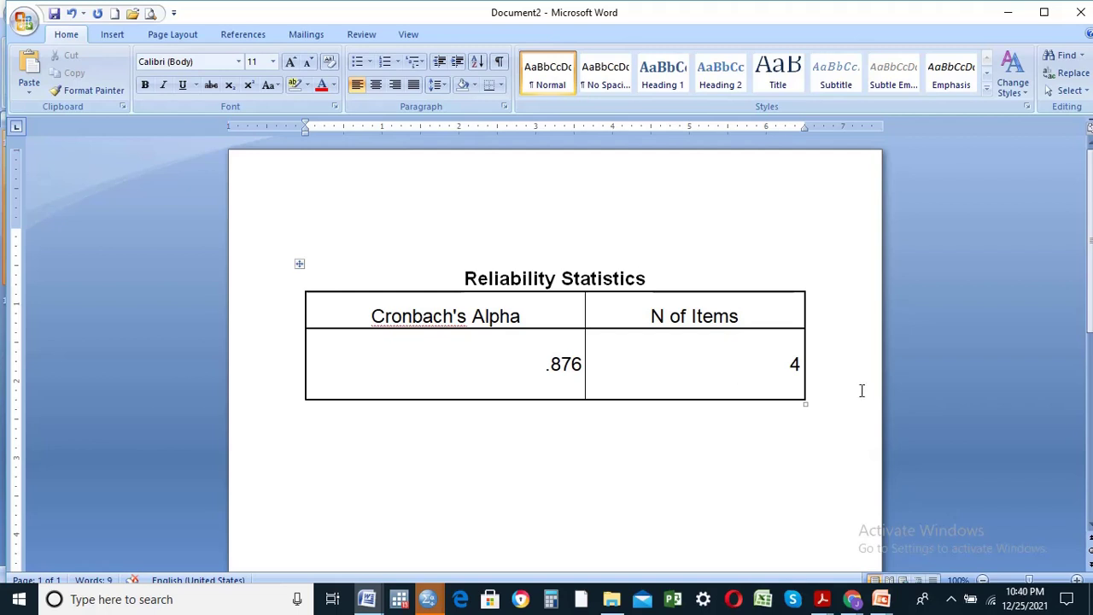
{"action": "left_click", "coordinate": [875, 600]}
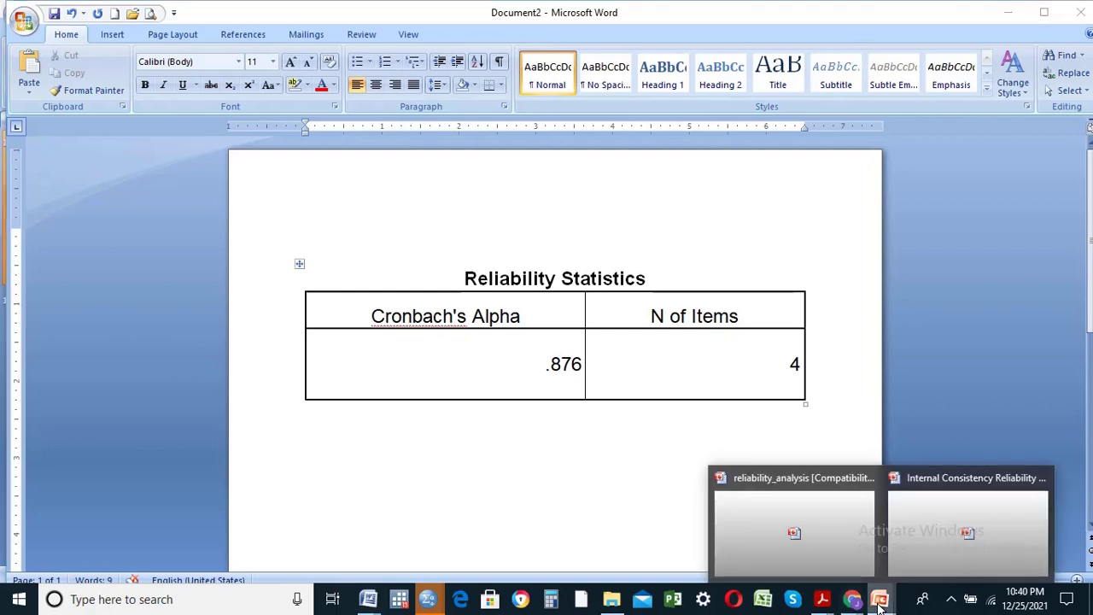
Step: Switch to reliability_analysis and scroll to the final slide 11, "Thank you!"
{"action": "left_click", "coordinate": [861, 556]}
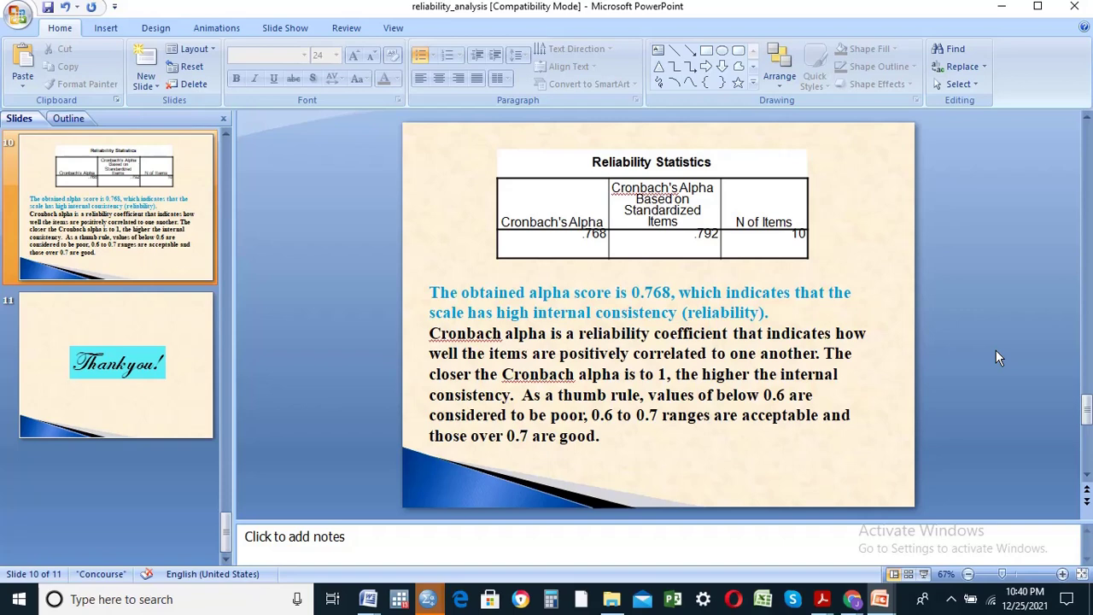
{"action": "scroll", "coordinate": [996, 357], "scroll_direction": "down", "scroll_amount": 1}
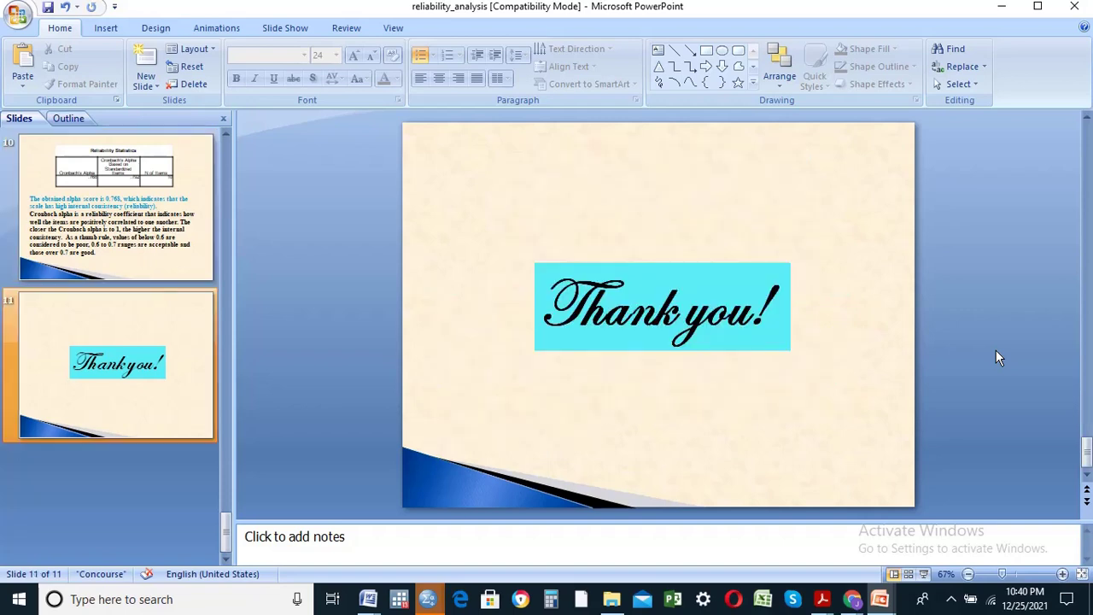